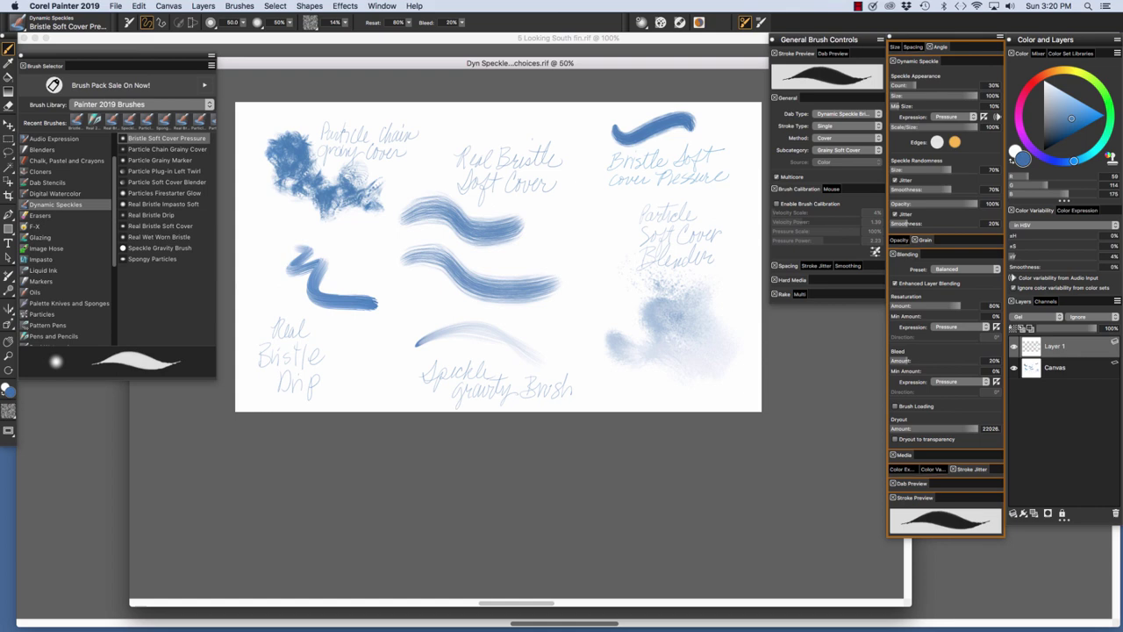
Step: Check the brush settings panels, then paint a magenta stroke across the Bristle Soft Cover Pressure sample
{"action": "left_click", "coordinate": [382, 6]}
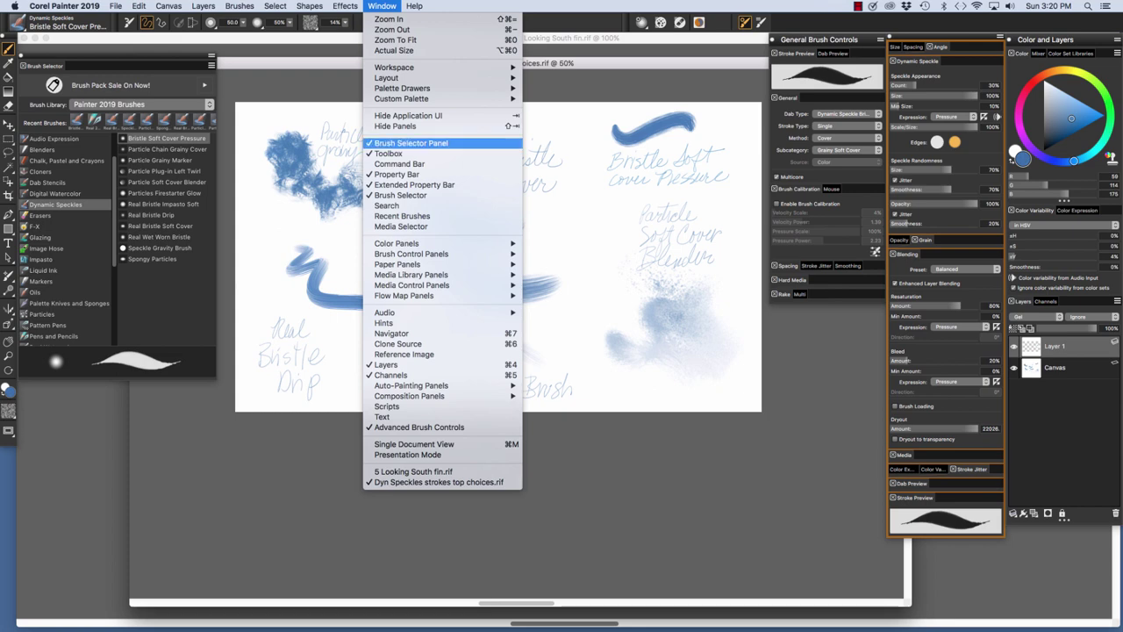
{"action": "key", "text": "Escape"}
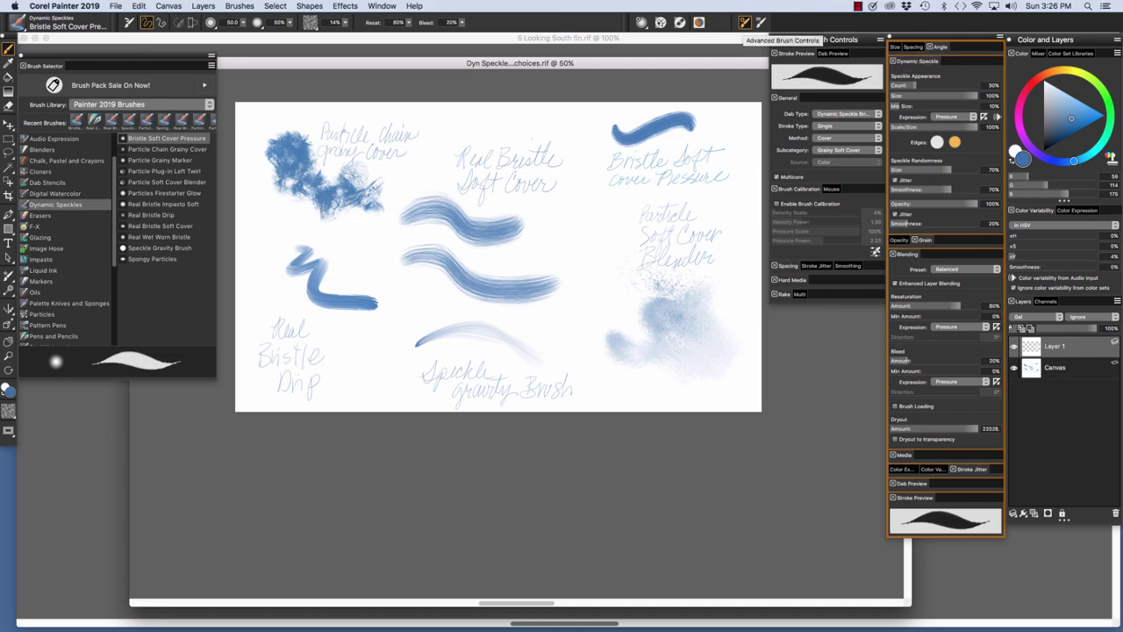
{"action": "left_click", "coordinate": [744, 22]}
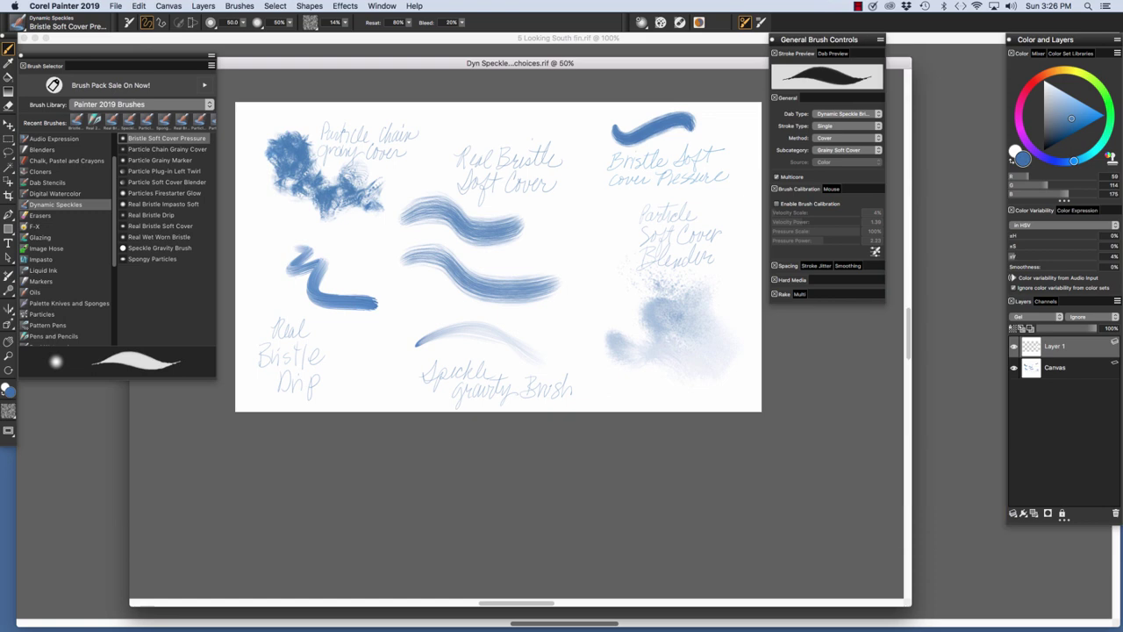
{"action": "left_click", "coordinate": [744, 21]}
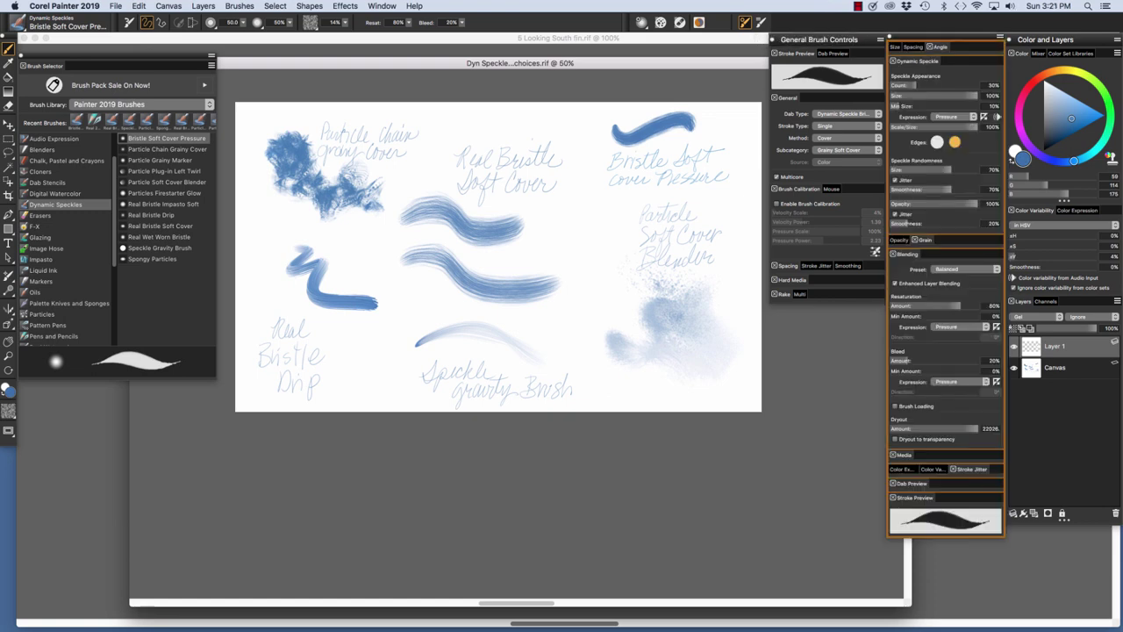
{"action": "left_click", "coordinate": [760, 22]}
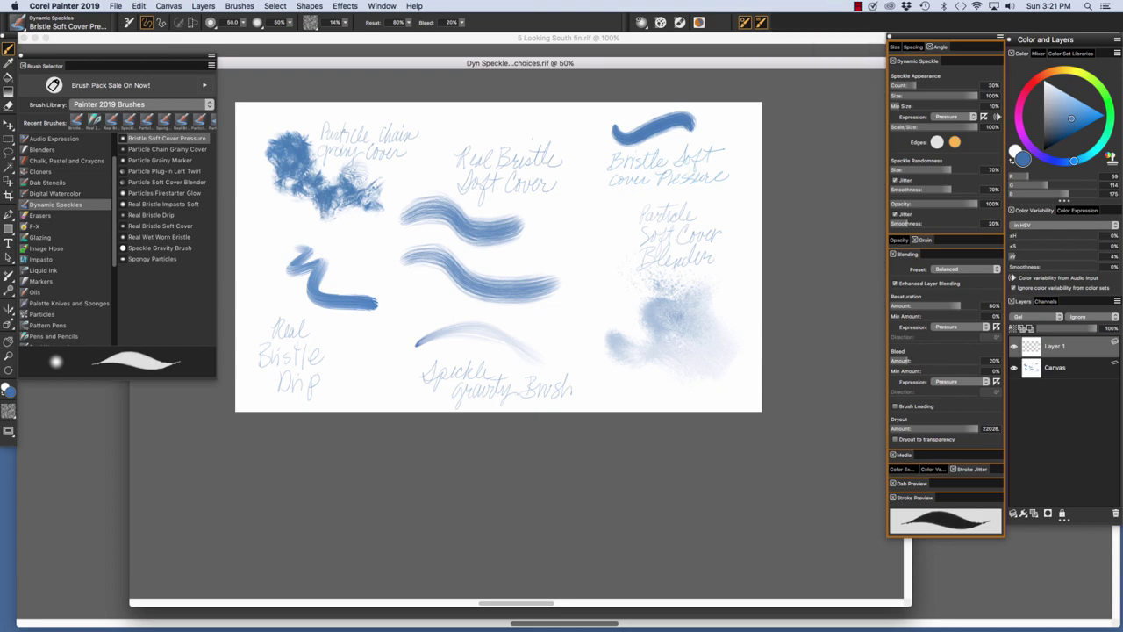
{"action": "left_click", "coordinate": [759, 21]}
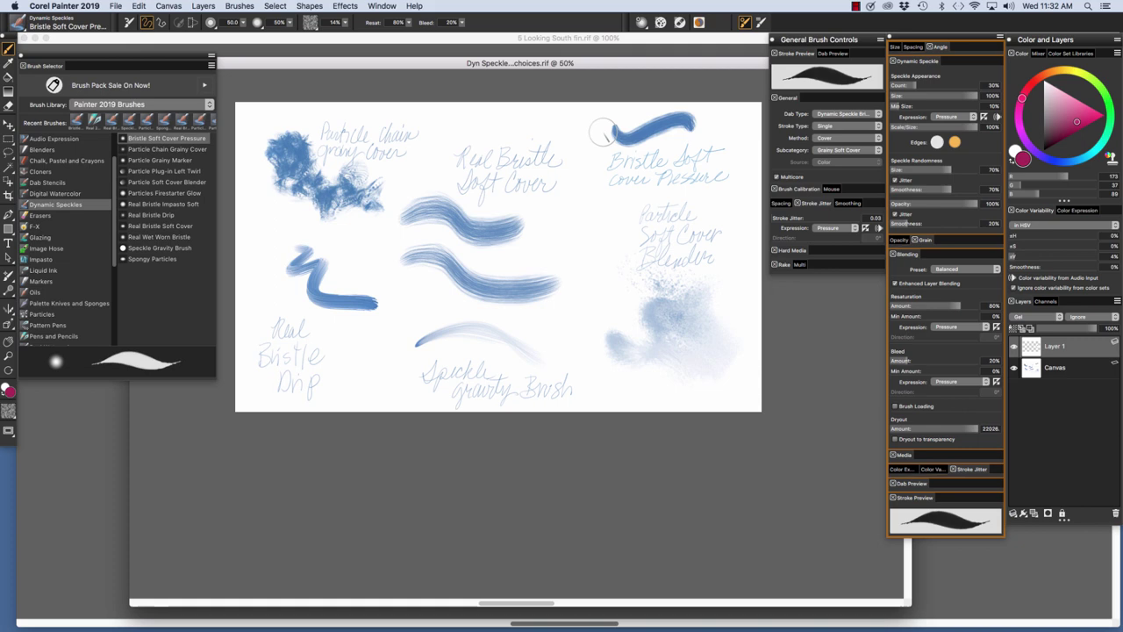
{"action": "mouse_move", "coordinate": [601, 132]}
{"action": "left_mouse_down"}
{"action": "mouse_move", "coordinate": [663, 151]}
{"action": "mouse_move", "coordinate": [744, 143]}
{"action": "left_mouse_up"}
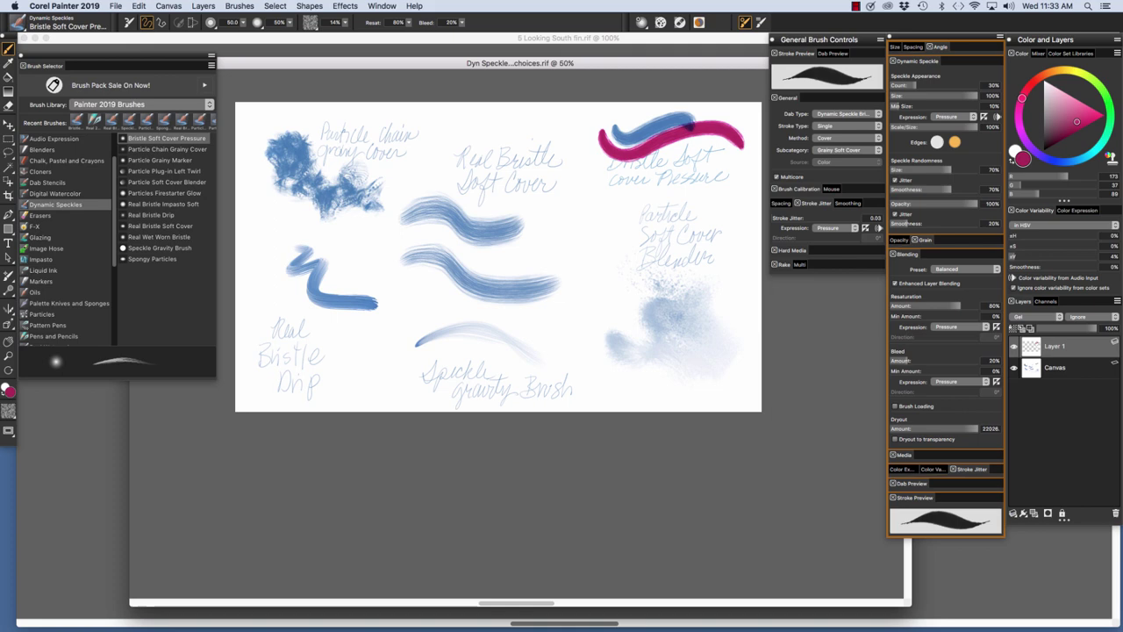
Step: Switch to Particle Chain Grainy Cover and paint a magenta particle blob over its blue sample's left side
{"action": "left_click", "coordinate": [167, 149]}
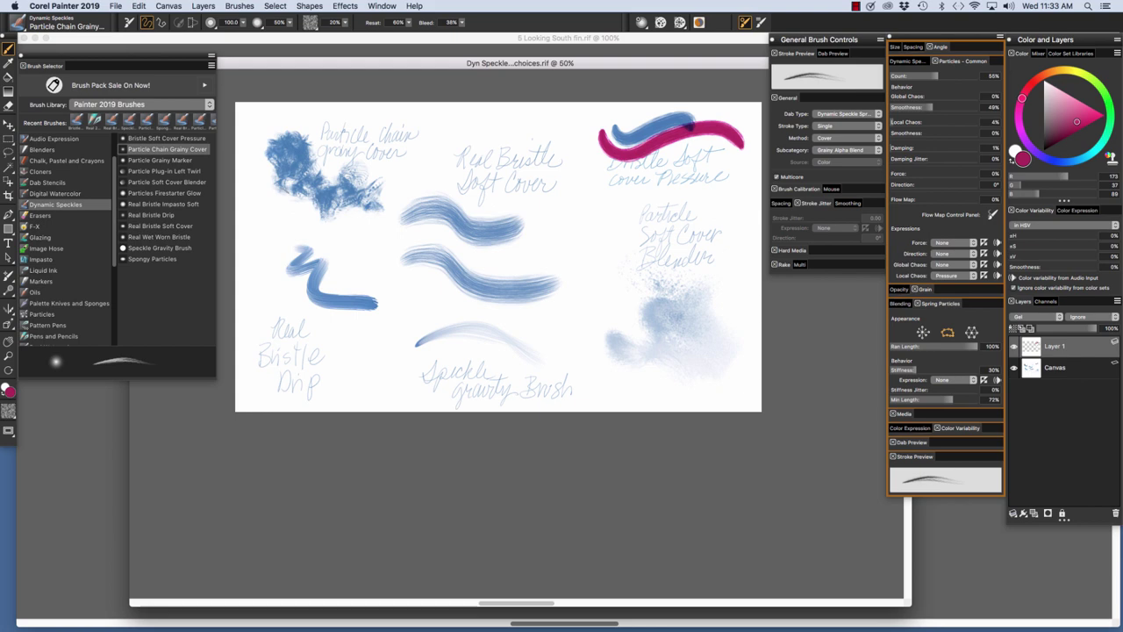
{"action": "mouse_move", "coordinate": [265, 171]}
{"action": "left_mouse_down"}
{"action": "mouse_move", "coordinate": [255, 173]}
{"action": "mouse_move", "coordinate": [259, 184]}
{"action": "mouse_move", "coordinate": [338, 230]}
{"action": "mouse_move", "coordinate": [400, 188]}
{"action": "left_mouse_up"}
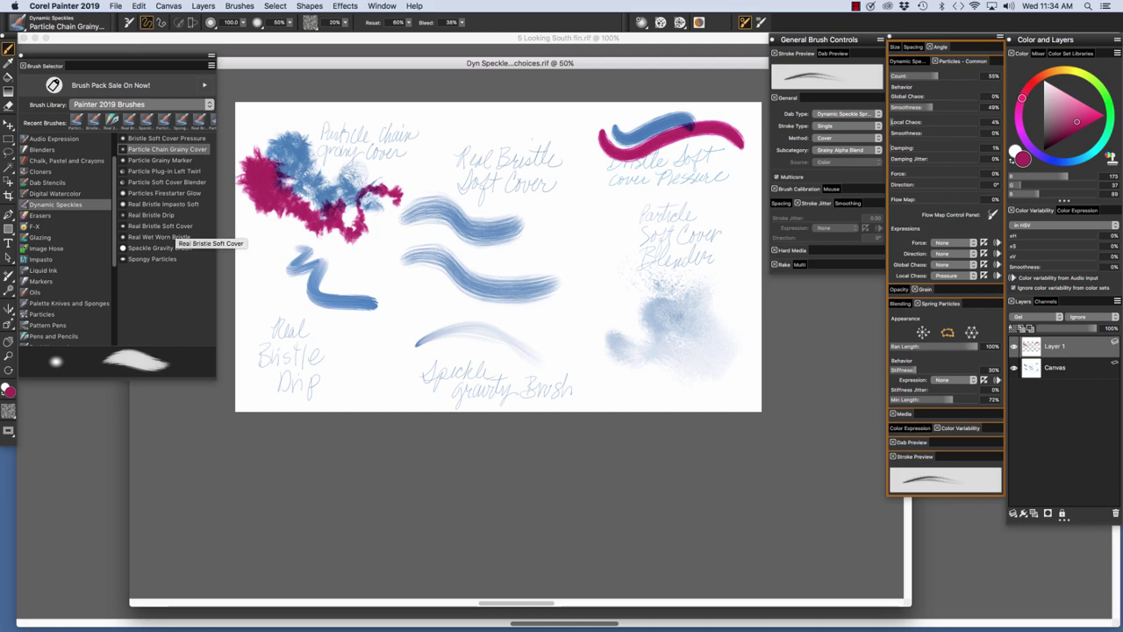
Step: With Real Bristle Soft Cover, drag a magenta stroke through the blue bristle samples and add a small cross
{"action": "left_click", "coordinate": [161, 225]}
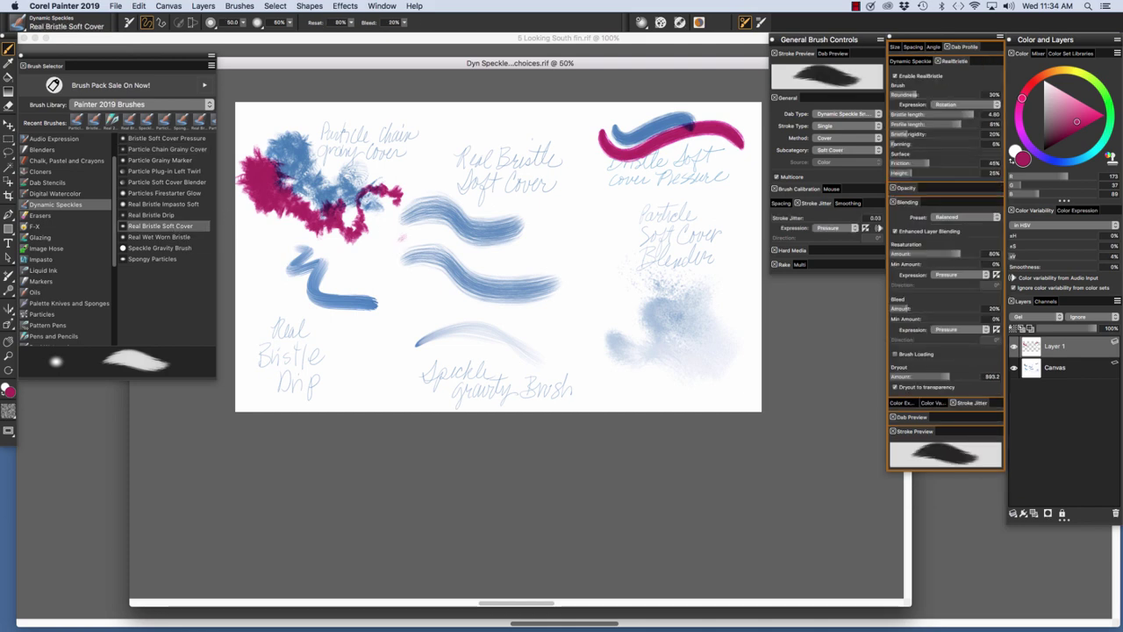
{"action": "mouse_move", "coordinate": [402, 235]}
{"action": "left_mouse_down"}
{"action": "mouse_move", "coordinate": [443, 242]}
{"action": "mouse_move", "coordinate": [474, 268]}
{"action": "mouse_move", "coordinate": [530, 263]}
{"action": "mouse_move", "coordinate": [571, 242]}
{"action": "left_mouse_up"}
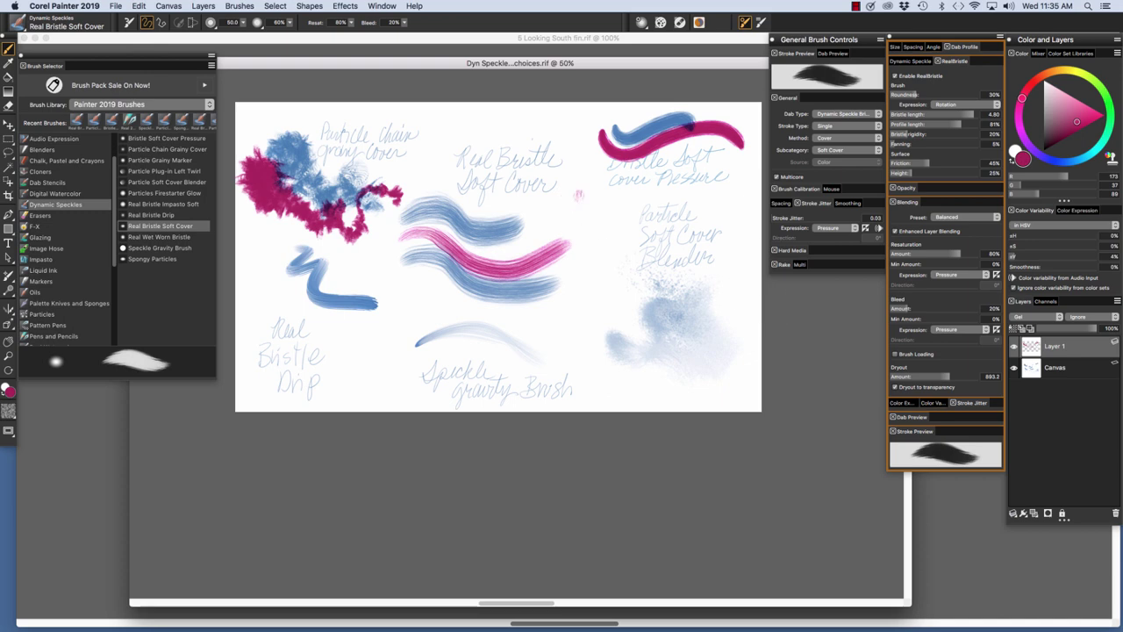
{"action": "mouse_move", "coordinate": [577, 191]}
{"action": "left_mouse_down"}
{"action": "mouse_move", "coordinate": [578, 235]}
{"action": "mouse_move", "coordinate": [584, 208]}
{"action": "mouse_move", "coordinate": [614, 208]}
{"action": "left_mouse_up"}
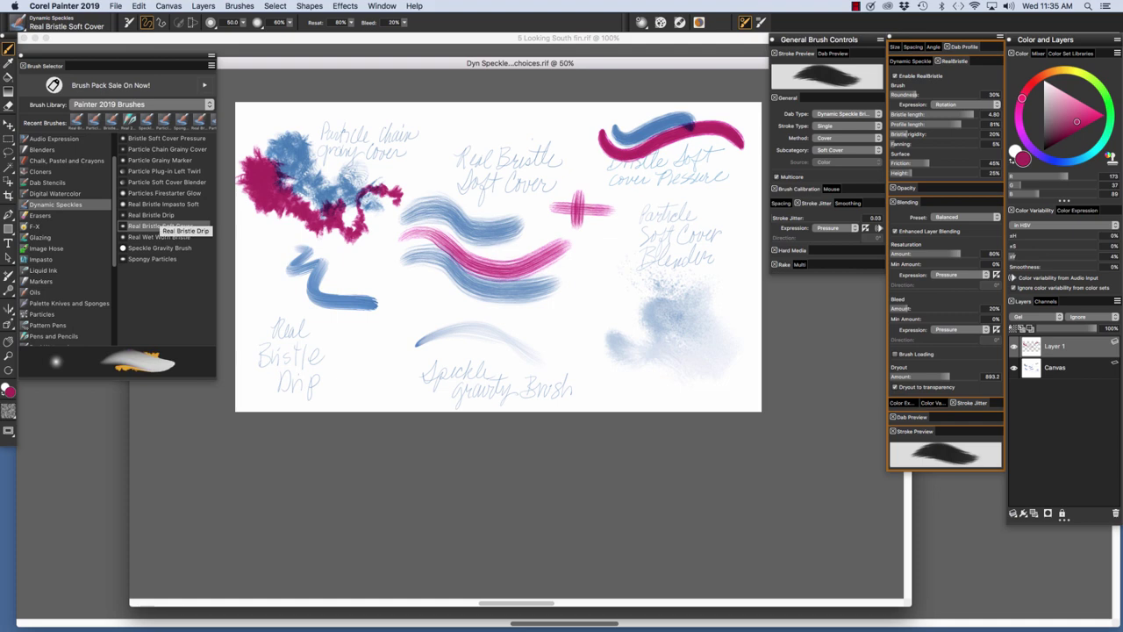
Step: With Real Bristle Drip, paint a wavy magenta zigzag beside the blue squiggle sample
{"action": "left_click", "coordinate": [158, 216]}
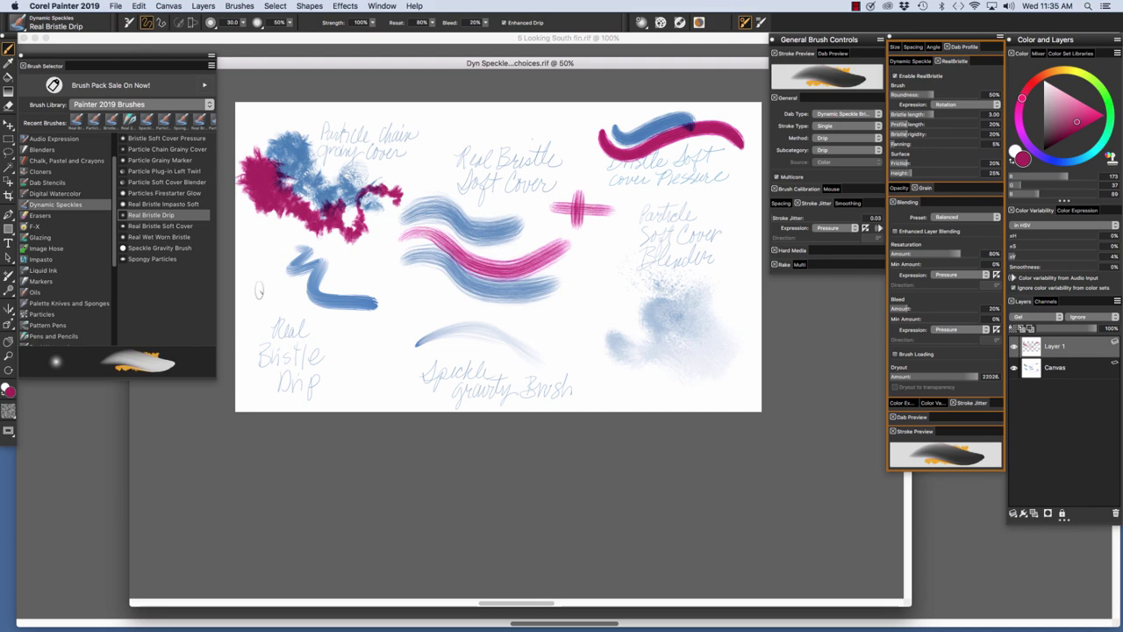
{"action": "mouse_move", "coordinate": [260, 288]}
{"action": "left_mouse_down"}
{"action": "mouse_move", "coordinate": [271, 283]}
{"action": "mouse_move", "coordinate": [327, 337]}
{"action": "mouse_move", "coordinate": [403, 333]}
{"action": "left_mouse_up"}
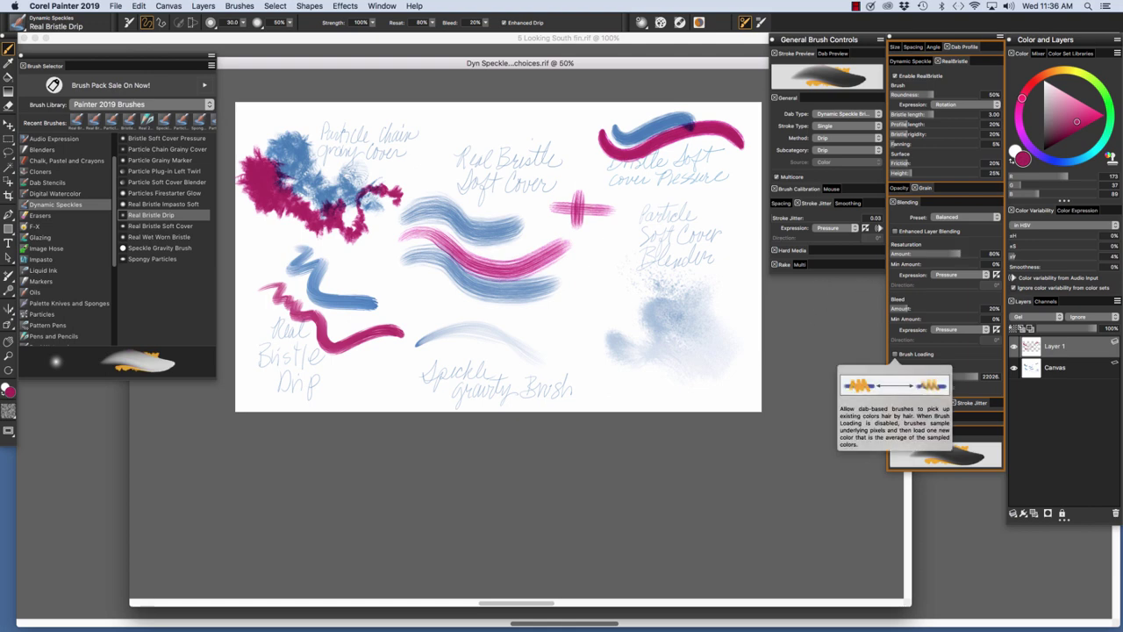
{"action": "mouse_move", "coordinate": [933, 308]}
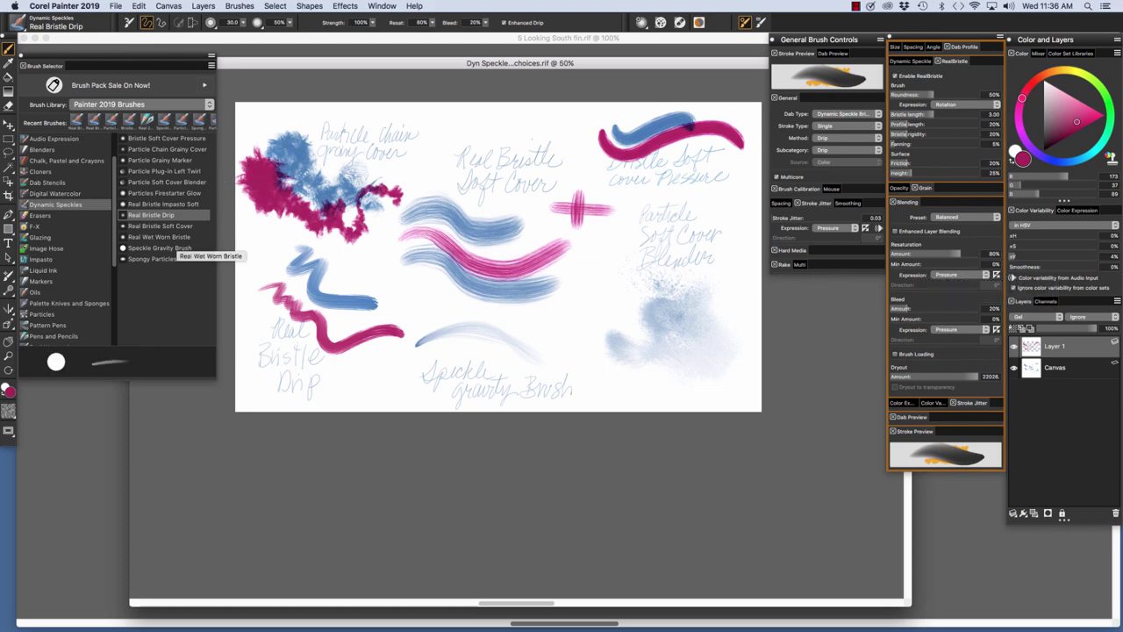
Step: With Speckle Gravity Brush, paint a magenta arch beneath its pale blue sample stroke
{"action": "left_click", "coordinate": [158, 247]}
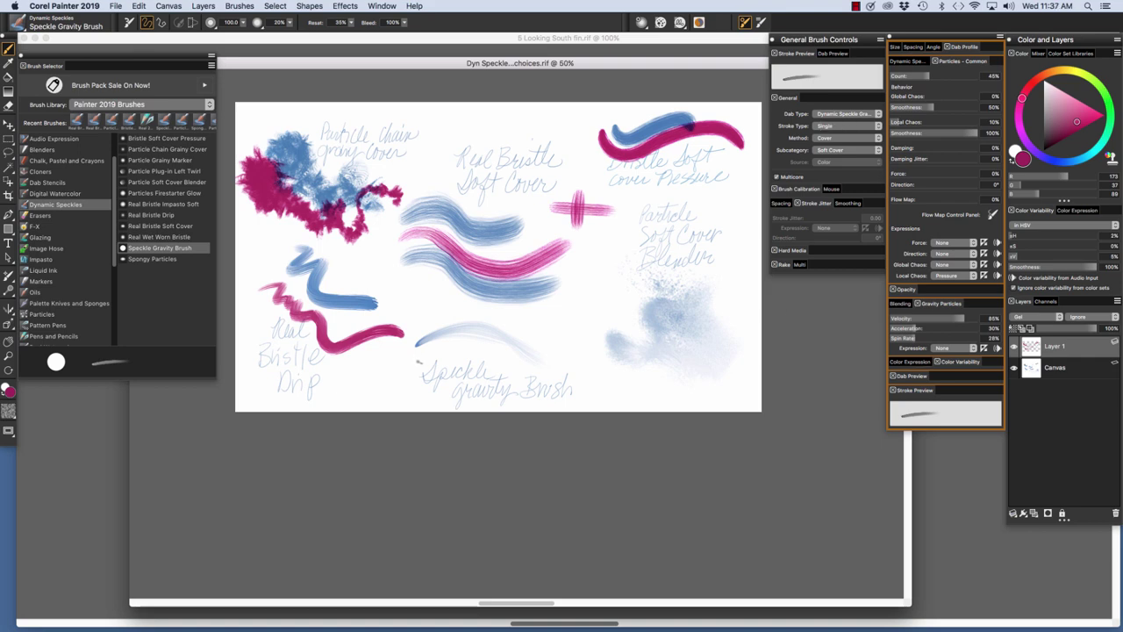
{"action": "mouse_move", "coordinate": [419, 353]}
{"action": "left_mouse_down"}
{"action": "mouse_move", "coordinate": [436, 341]}
{"action": "mouse_move", "coordinate": [515, 362]}
{"action": "left_mouse_up"}
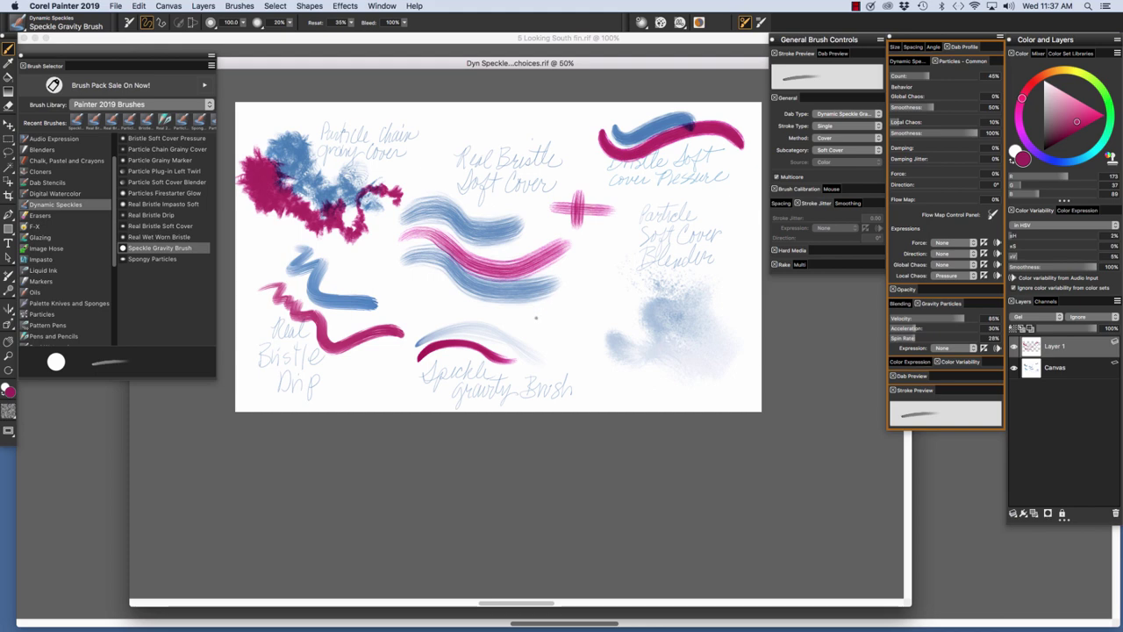
{"action": "left_click", "coordinate": [855, 6]}
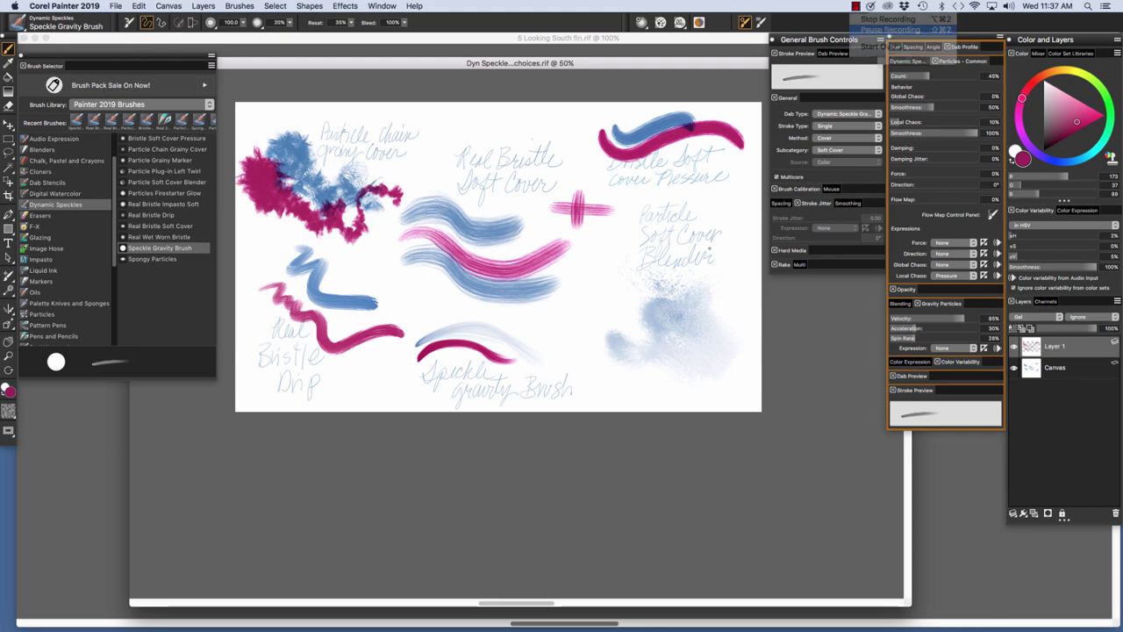
Step: With Particle Soft Cover Blender, brush magenta speckles over the pale blue sample and dab beside it
{"action": "left_click", "coordinate": [888, 29]}
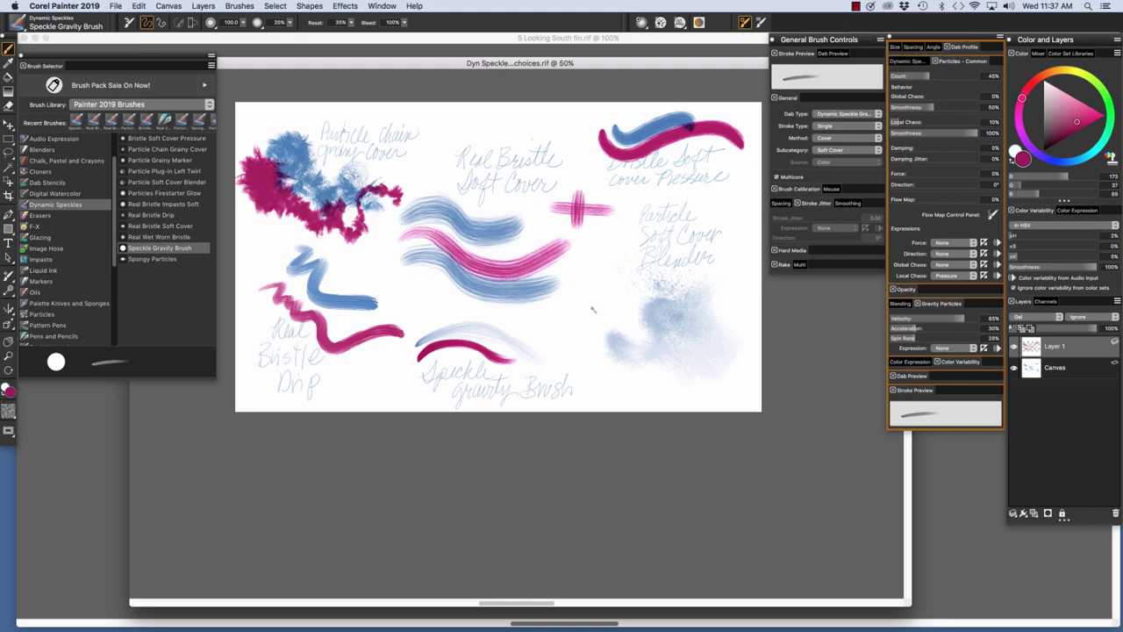
{"action": "left_click", "coordinate": [167, 181]}
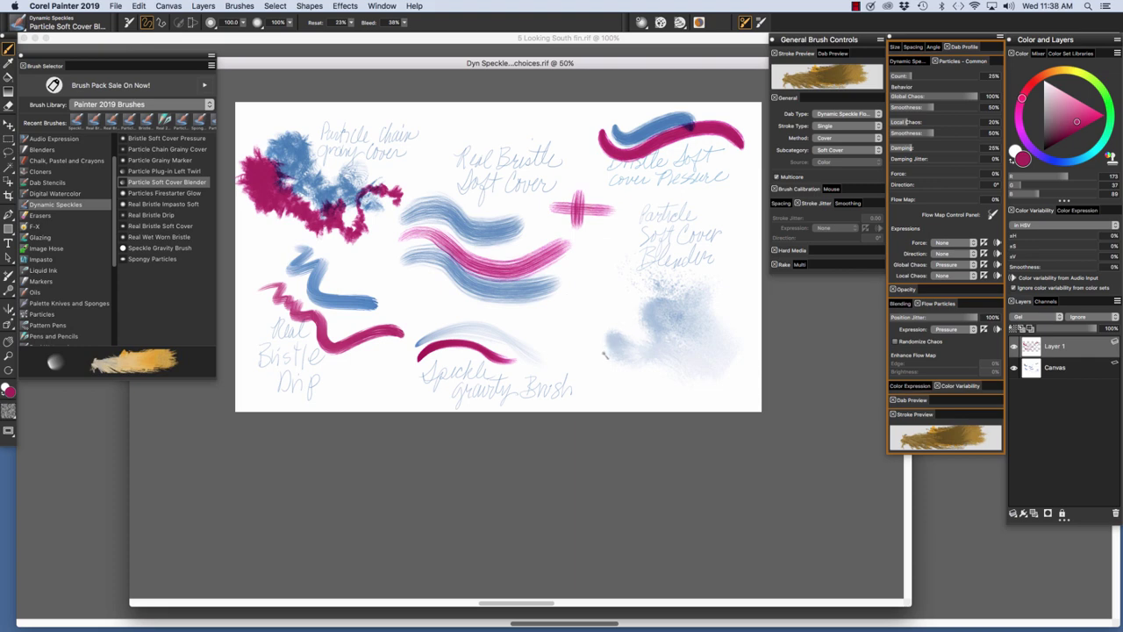
{"action": "mouse_move", "coordinate": [605, 351]}
{"action": "left_mouse_down"}
{"action": "mouse_move", "coordinate": [637, 371]}
{"action": "mouse_move", "coordinate": [635, 354]}
{"action": "mouse_move", "coordinate": [683, 354]}
{"action": "mouse_move", "coordinate": [670, 390]}
{"action": "mouse_move", "coordinate": [702, 360]}
{"action": "left_mouse_up"}
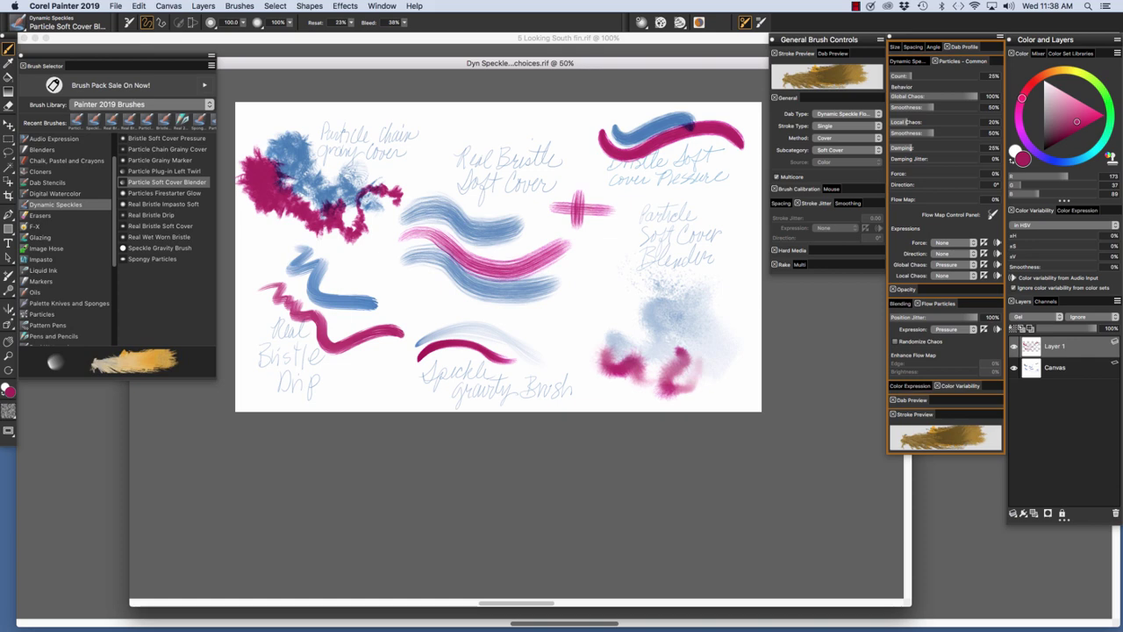
{"action": "left_click_drag", "start_coordinate": [705, 321], "coordinate": [715, 325]}
{"action": "mouse_move", "coordinate": [625, 307]}
{"action": "left_mouse_down"}
{"action": "mouse_move", "coordinate": [598, 328]}
{"action": "mouse_move", "coordinate": [625, 289]}
{"action": "mouse_move", "coordinate": [740, 284]}
{"action": "mouse_move", "coordinate": [717, 284]}
{"action": "mouse_move", "coordinate": [728, 279]}
{"action": "mouse_move", "coordinate": [730, 330]}
{"action": "mouse_move", "coordinate": [743, 323]}
{"action": "mouse_move", "coordinate": [740, 314]}
{"action": "mouse_move", "coordinate": [711, 363]}
{"action": "left_mouse_up"}
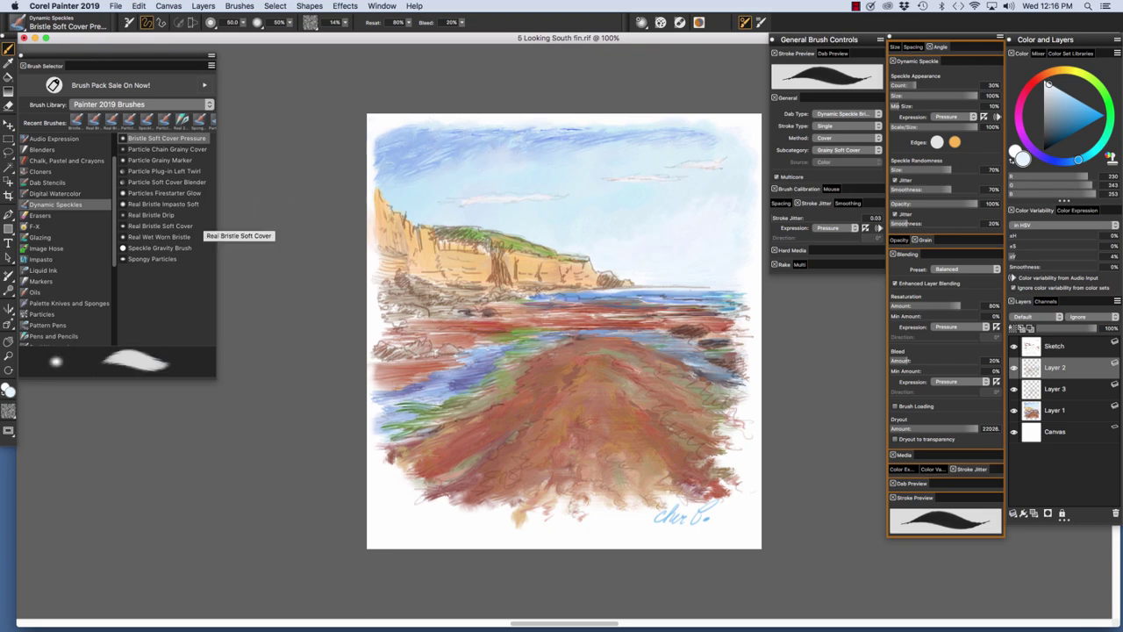
Step: With Real Bristle Drip, deepen the blue to RGB 107/147/219 and streak it across the sky
{"action": "left_click", "coordinate": [151, 215]}
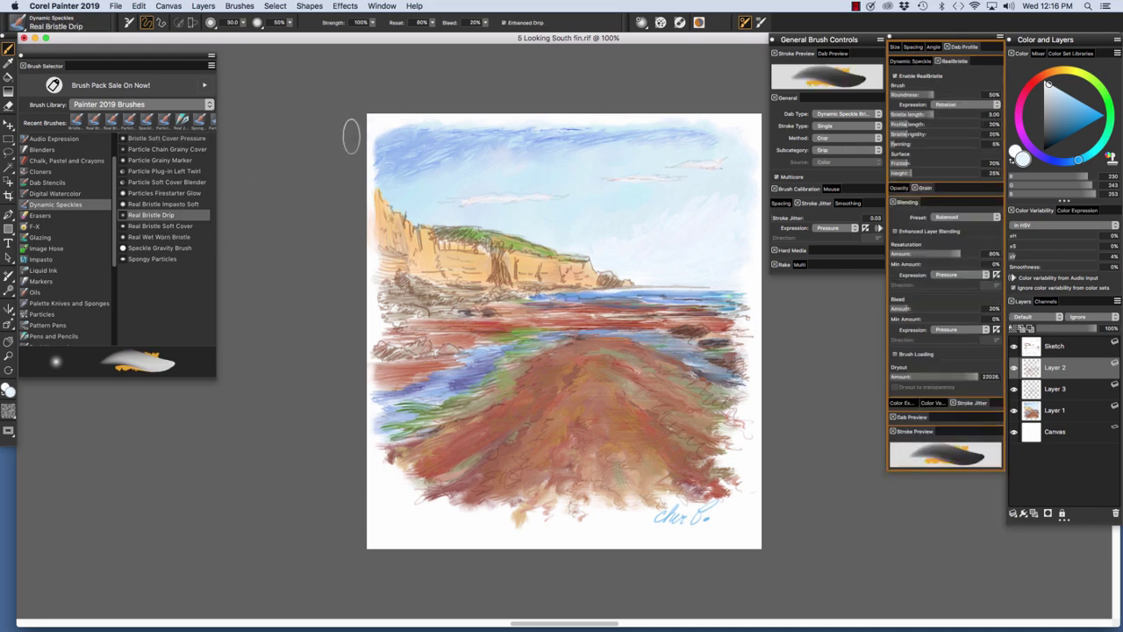
{"action": "left_click", "coordinate": [459, 129], "text": "alt"}
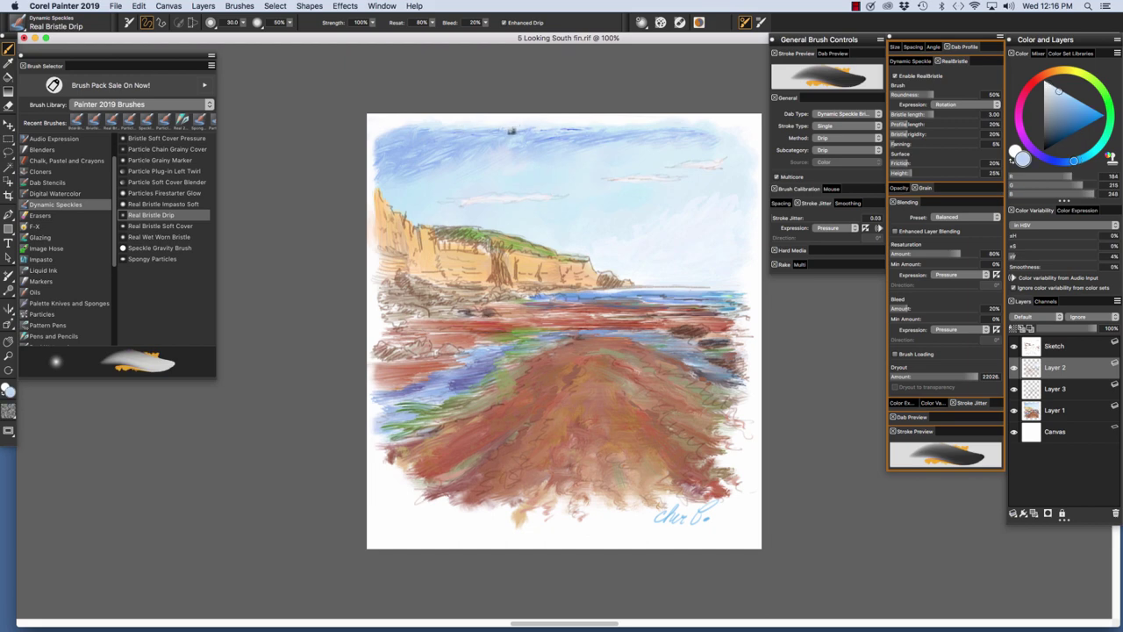
{"action": "left_click", "coordinate": [511, 131], "text": "alt"}
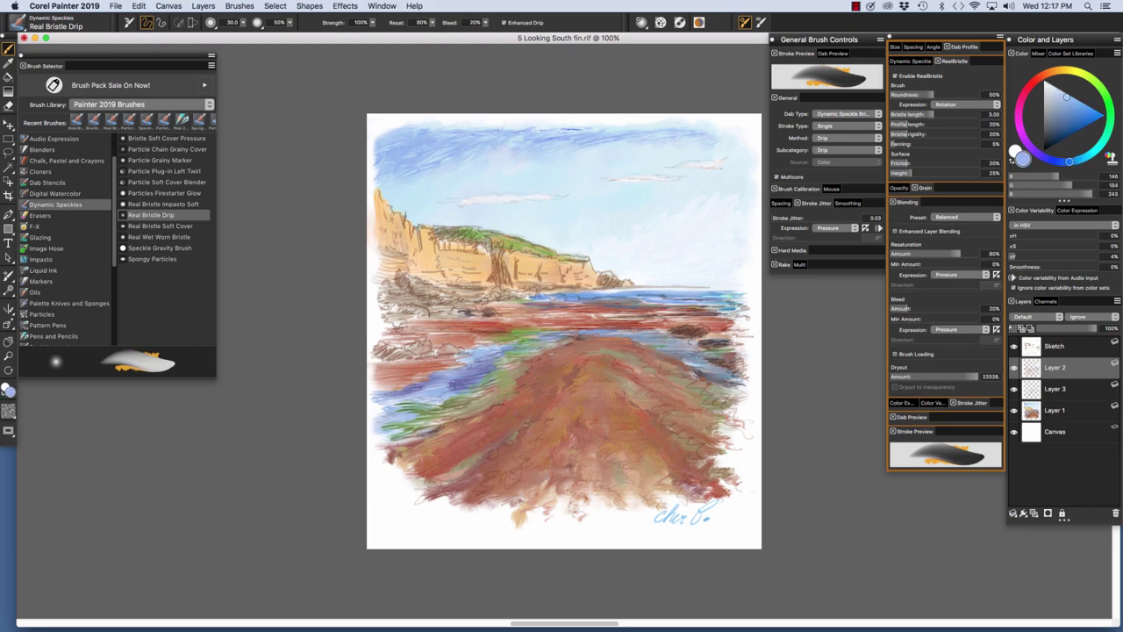
{"action": "left_click", "coordinate": [562, 131], "text": "alt"}
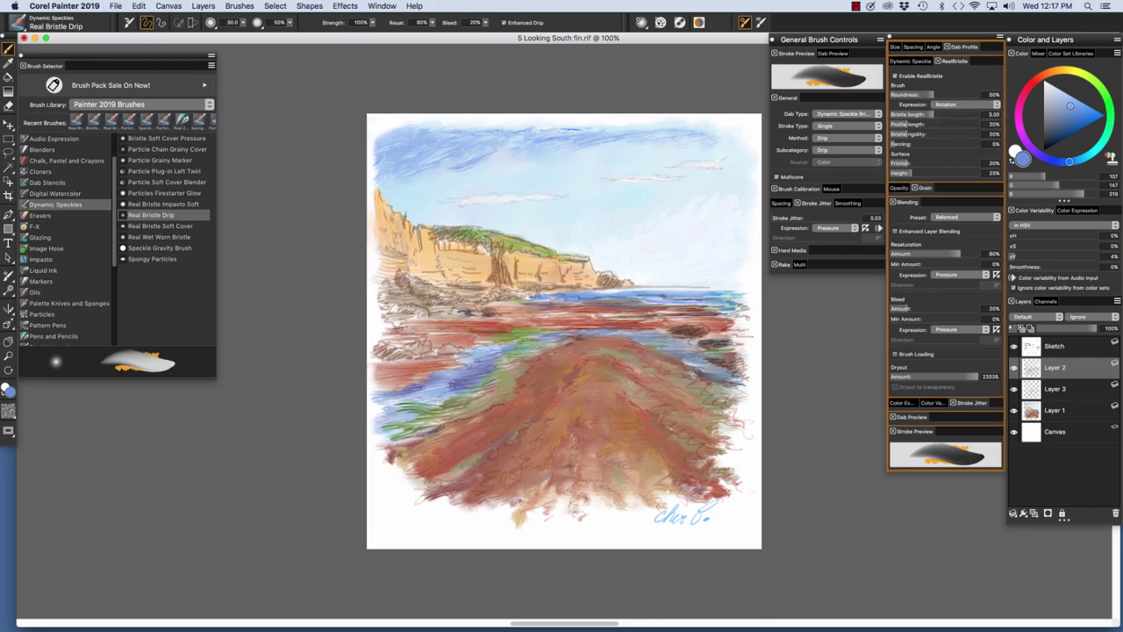
{"action": "left_click_drag", "start_coordinate": [438, 163], "coordinate": [508, 165]}
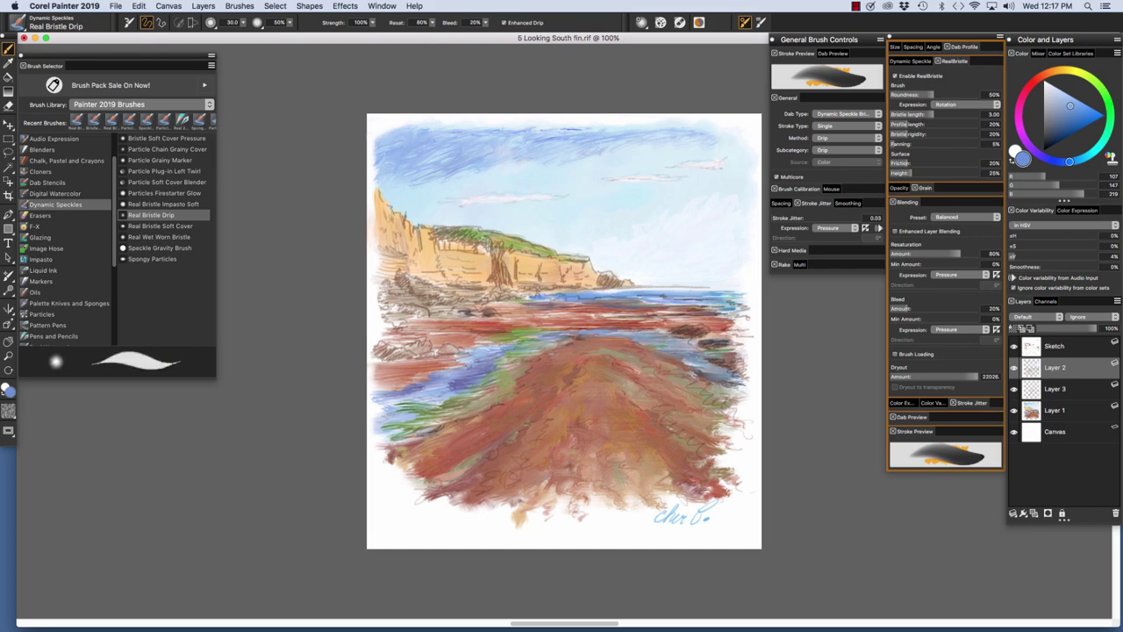
Step: Set Bristle Soft Cover Pressure to size 21.1 and dab darker red onto the foreground reef
{"action": "left_click", "coordinate": [167, 138]}
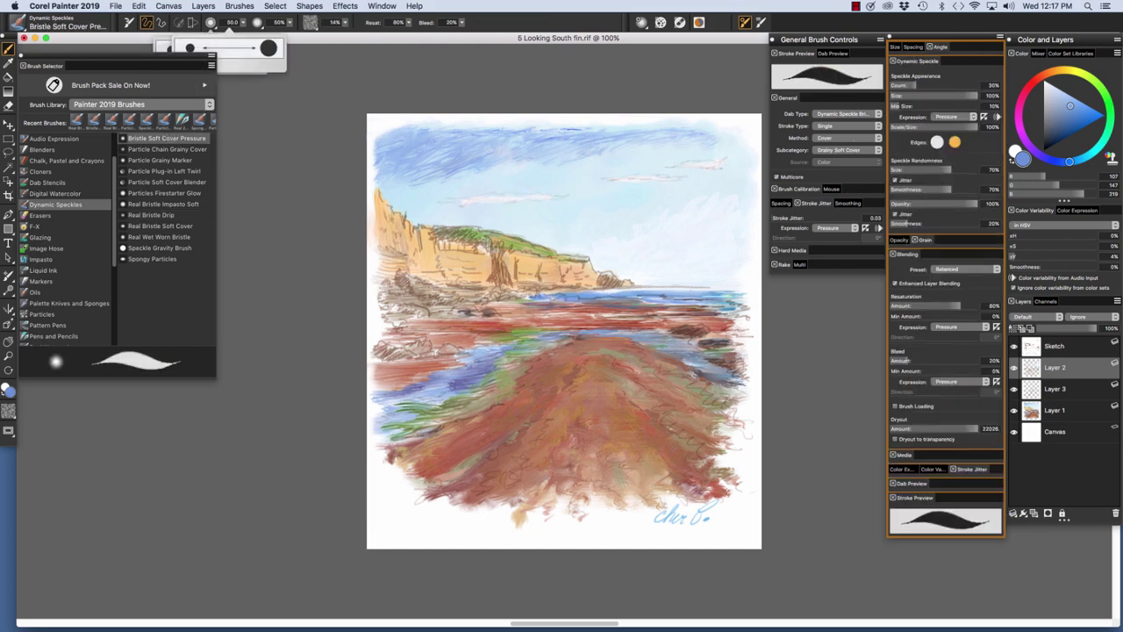
{"action": "left_click_drag", "start_coordinate": [263, 53], "coordinate": [288, 50]}
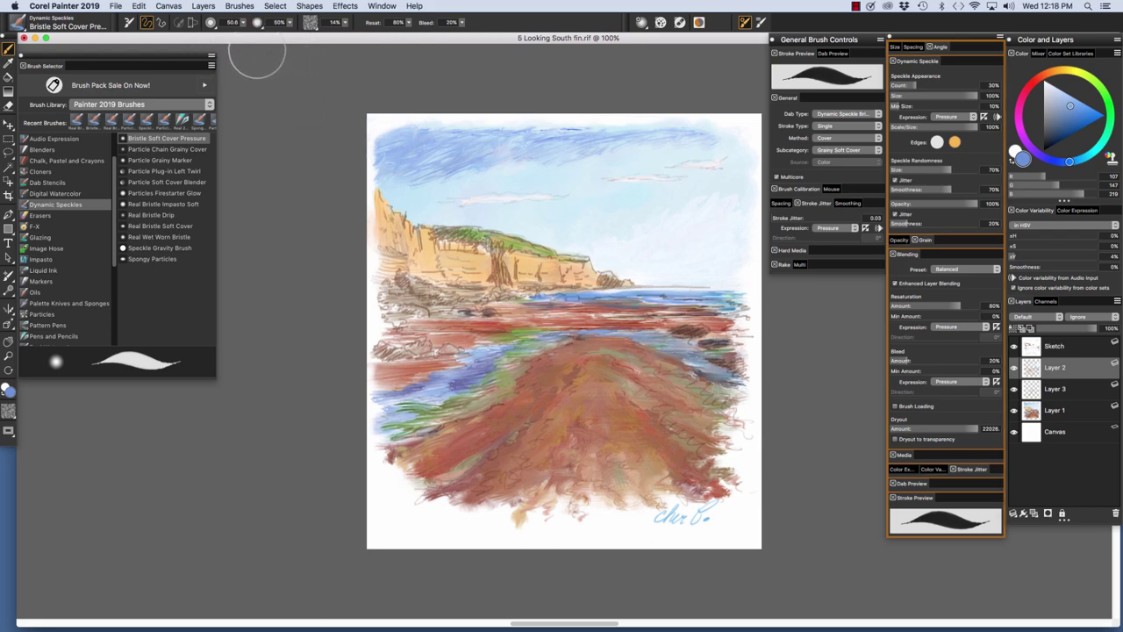
{"action": "left_click_drag", "start_coordinate": [242, 22], "coordinate": [231, 34]}
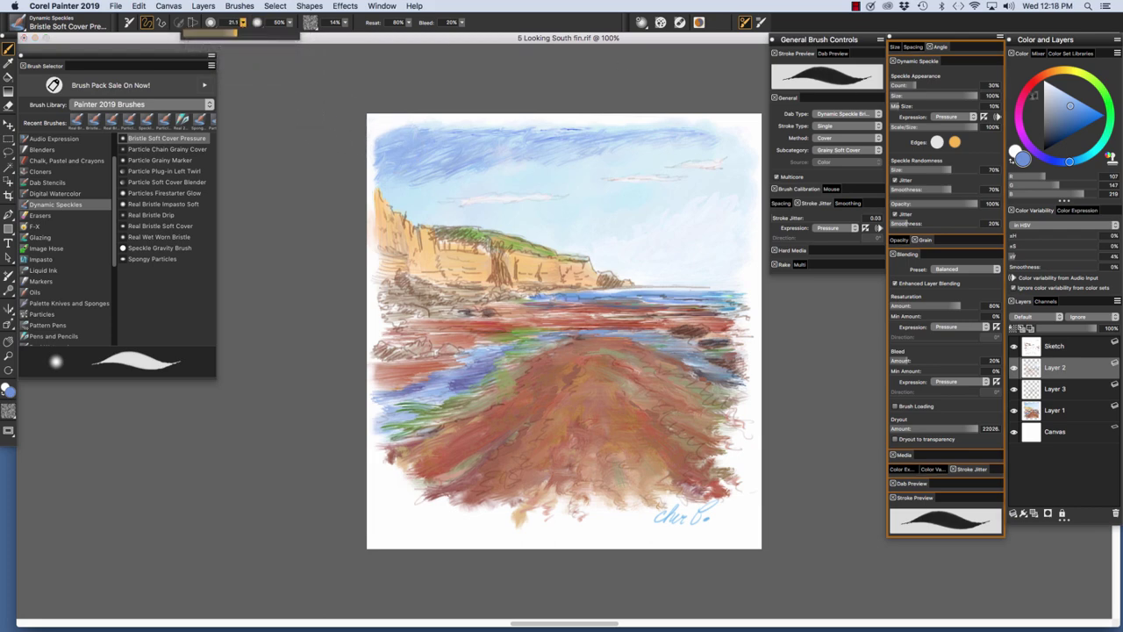
{"action": "left_click", "coordinate": [1050, 85]}
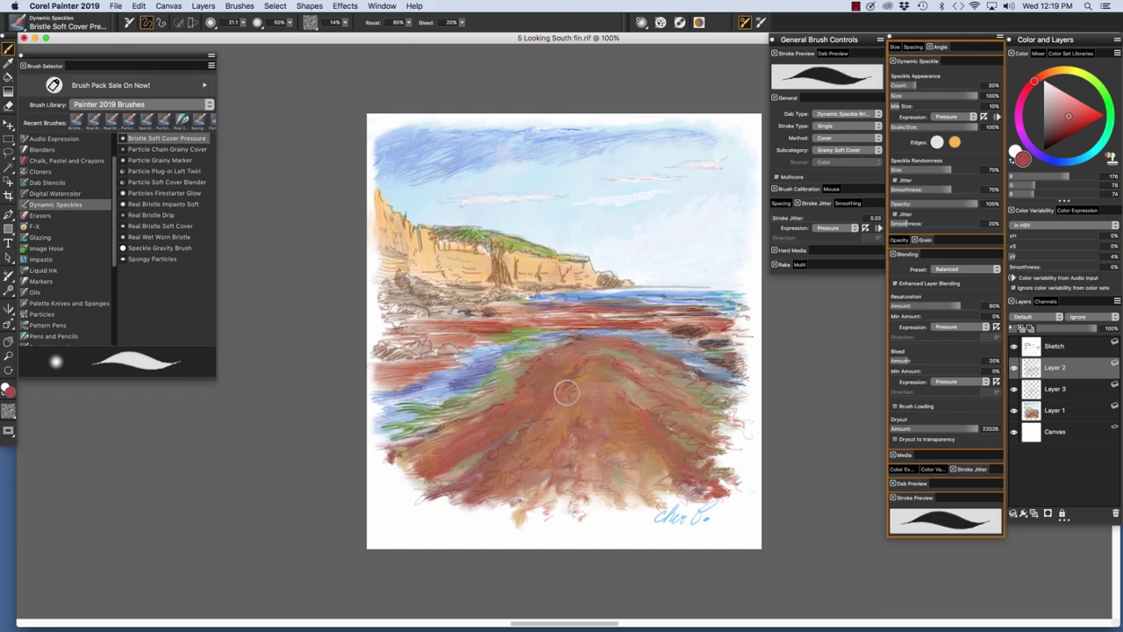
{"action": "left_click_drag", "start_coordinate": [557, 405], "coordinate": [568, 403]}
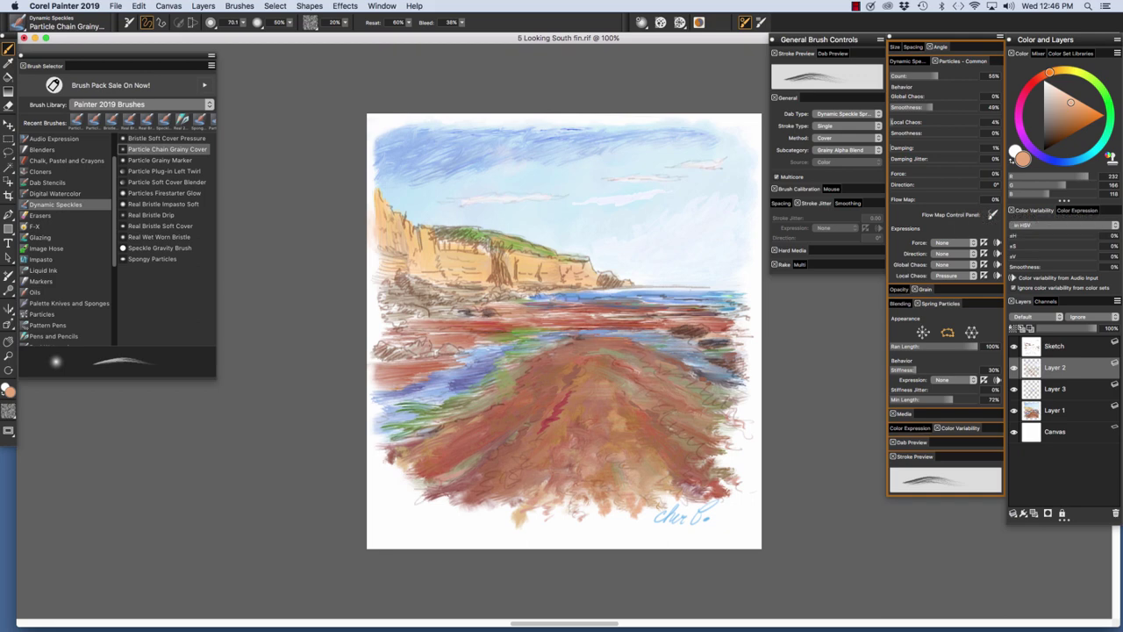
Step: Sample a brown (RGB 196/132/88) from the painting and add a short stroke in the lower foreground
{"action": "left_click", "coordinate": [638, 457], "text": "alt"}
{"action": "left_click_drag", "start_coordinate": [510, 498], "coordinate": [486, 520]}
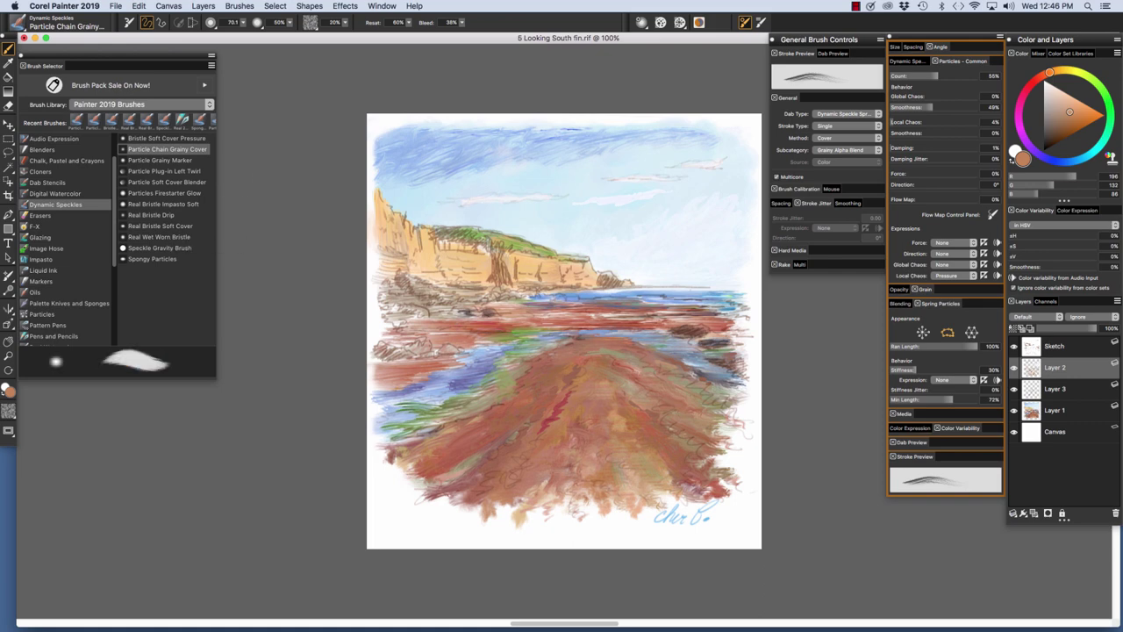
Step: With Real Bristle Soft Cover in sage green RGB 114/139/91, hatch the lower-left foreground and left shore
{"action": "left_click", "coordinate": [186, 225]}
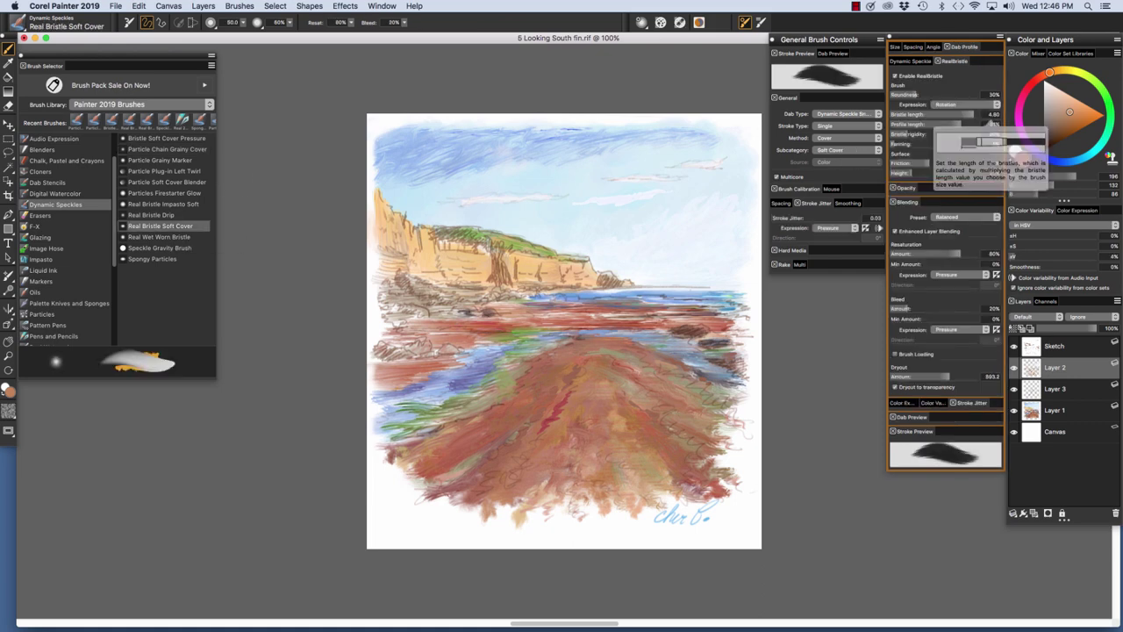
{"action": "left_click", "coordinate": [1099, 85]}
{"action": "left_click_drag", "start_coordinate": [1069, 111], "coordinate": [1059, 118]}
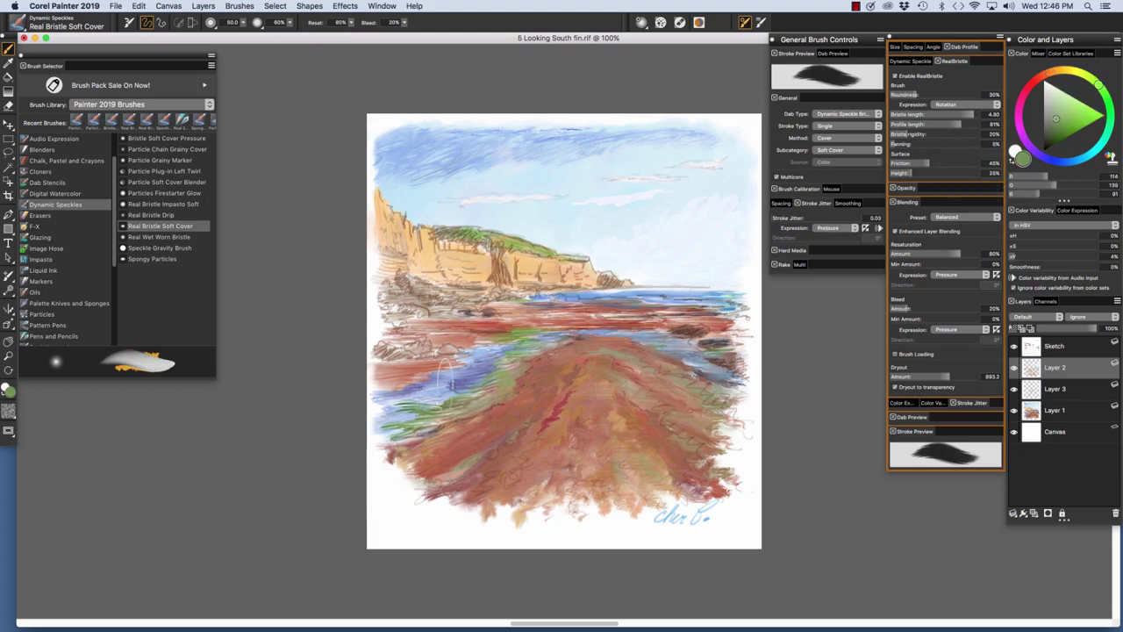
{"action": "left_click_drag", "start_coordinate": [419, 383], "coordinate": [426, 405]}
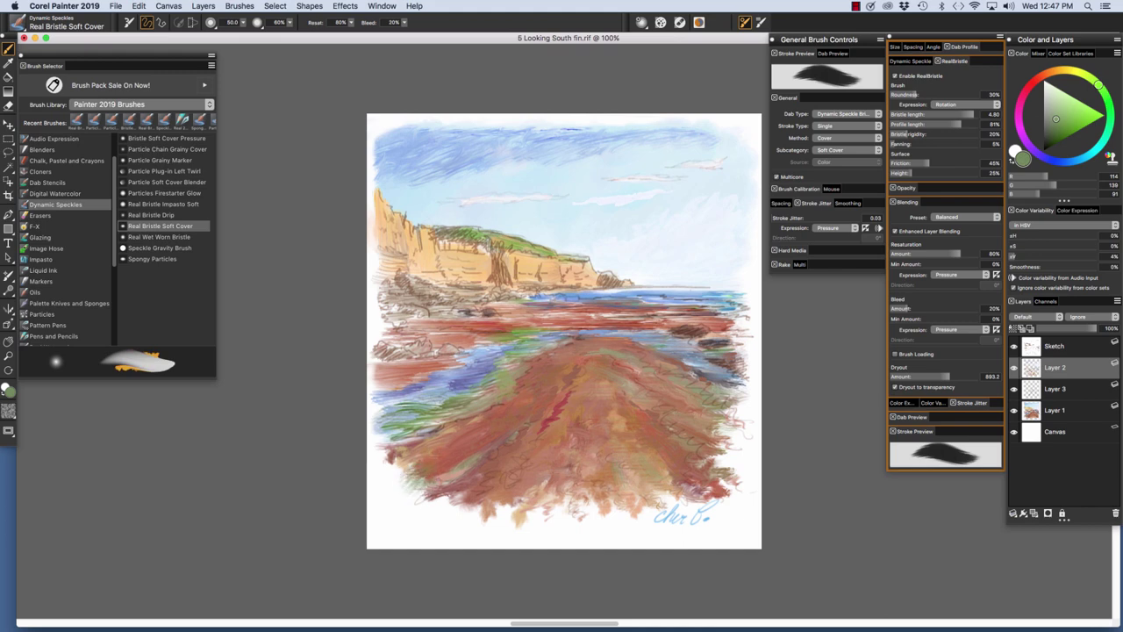
{"action": "left_click_drag", "start_coordinate": [419, 503], "coordinate": [382, 474]}
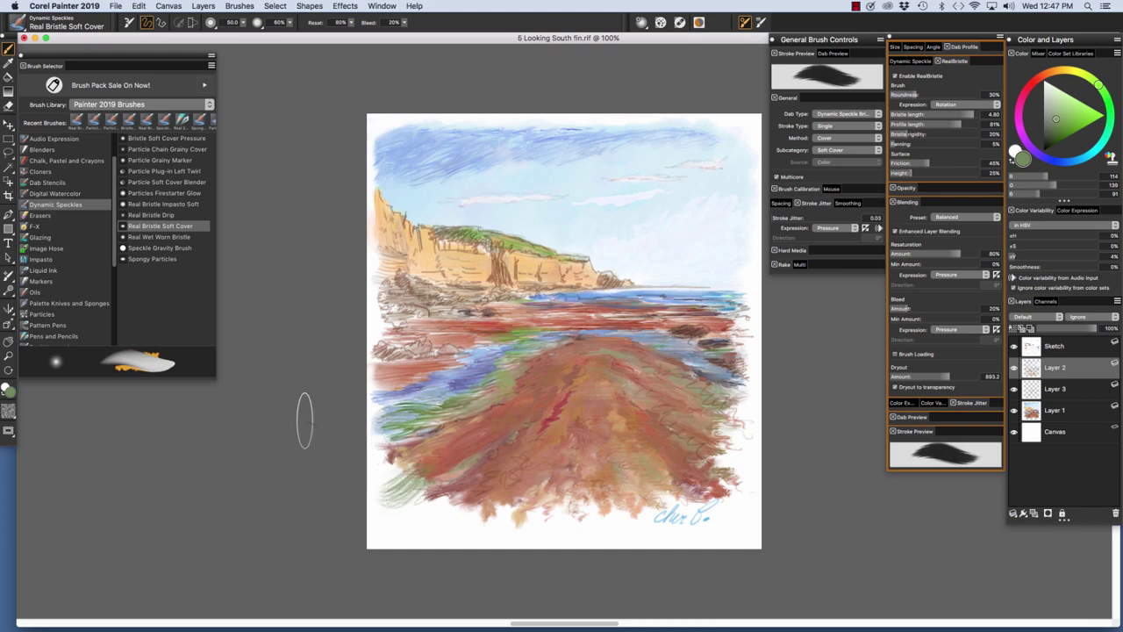